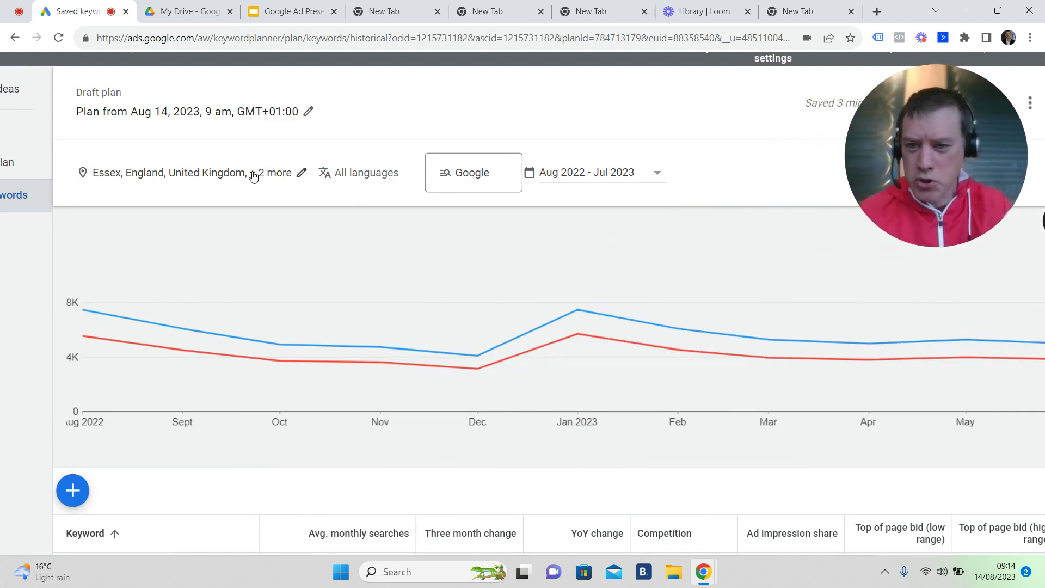
Step: Remove Suffolk and Norfolk from the plan's targeted locations, keeping only Essex, England, and save the targeting
click(280, 172)
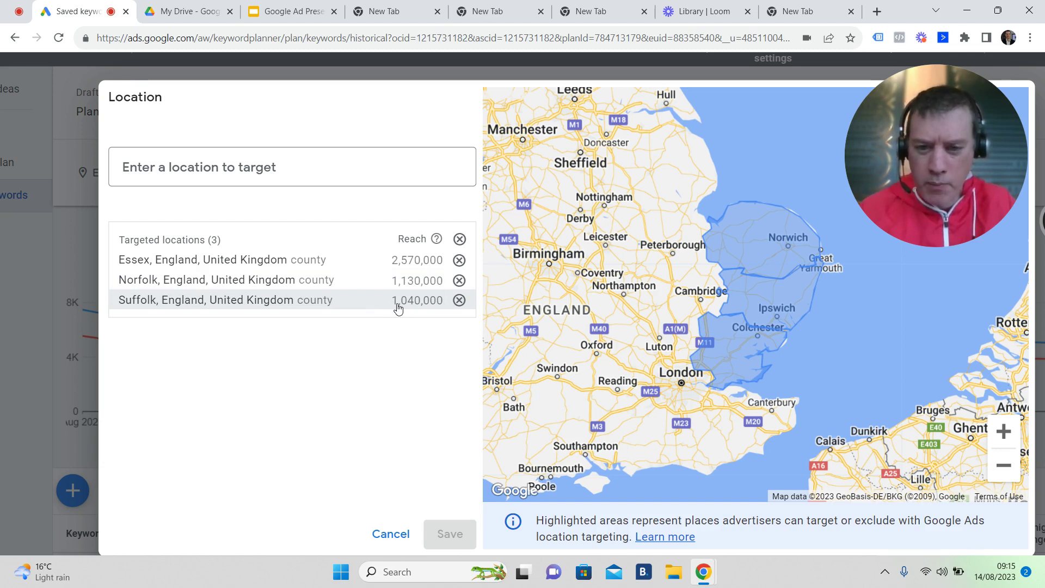
click(460, 301)
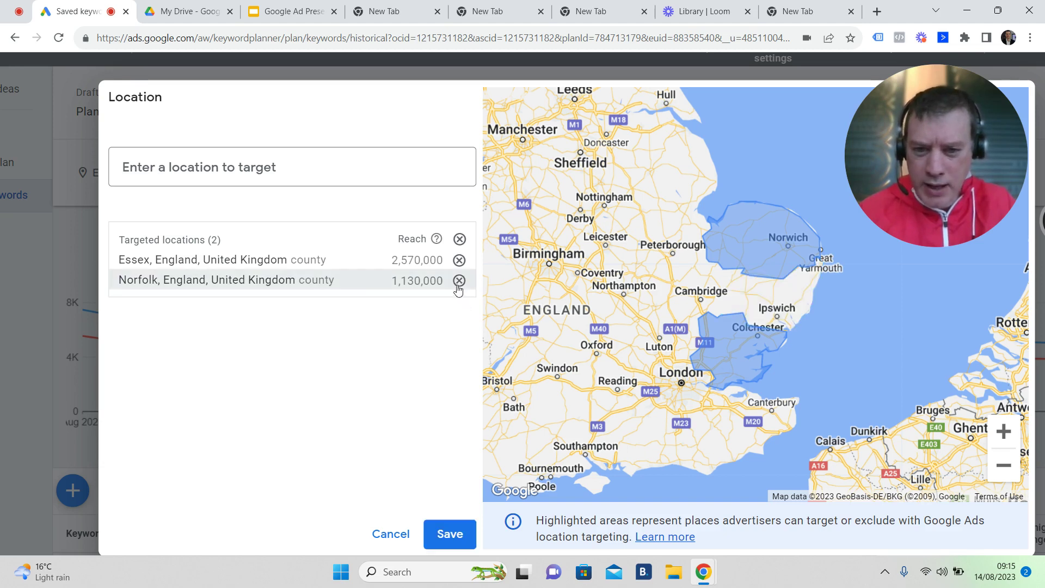
click(460, 280)
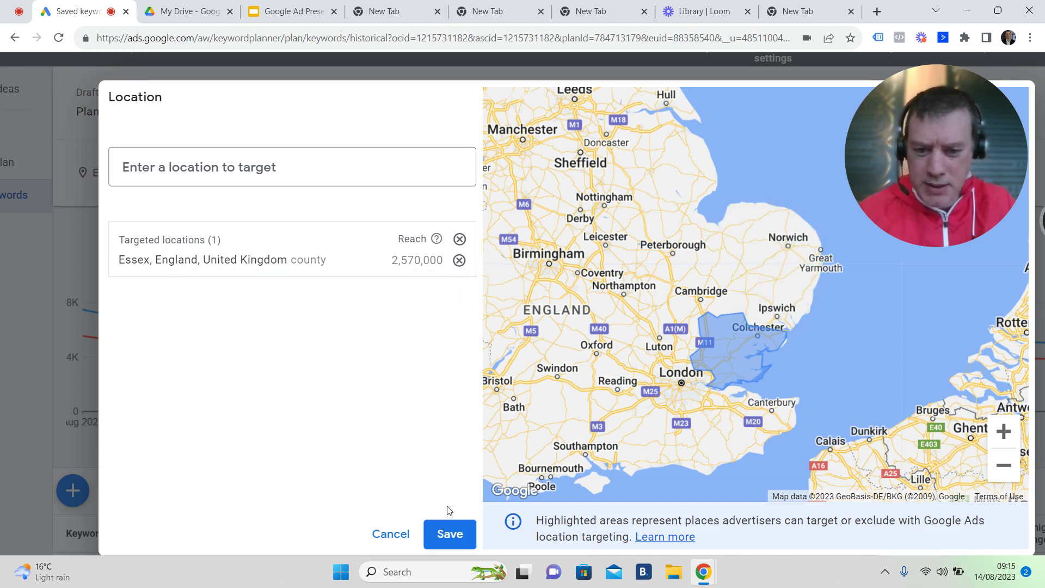
click(456, 536)
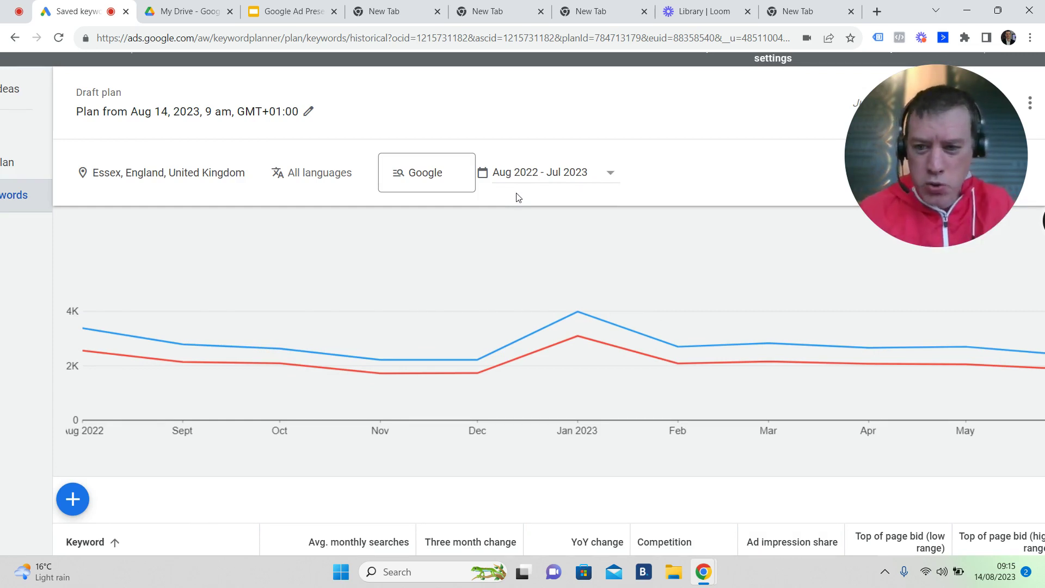
Step: Examine the Essex search volume trend from August 2022 to July 2023, including the January 2023 and July 2023 points
mouse_move(88, 330)
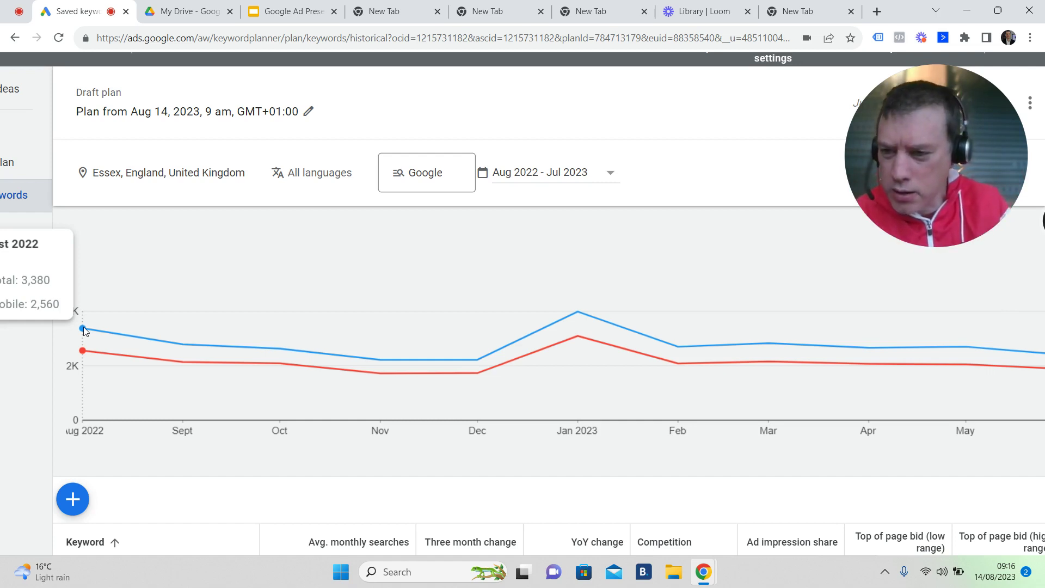
scroll(83, 329, left, 2)
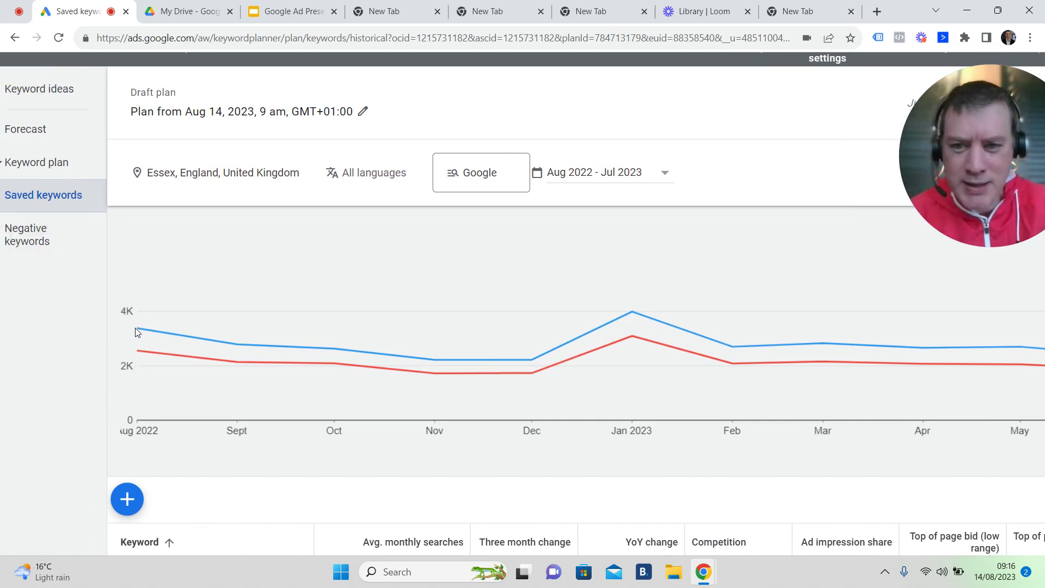
mouse_move(143, 328)
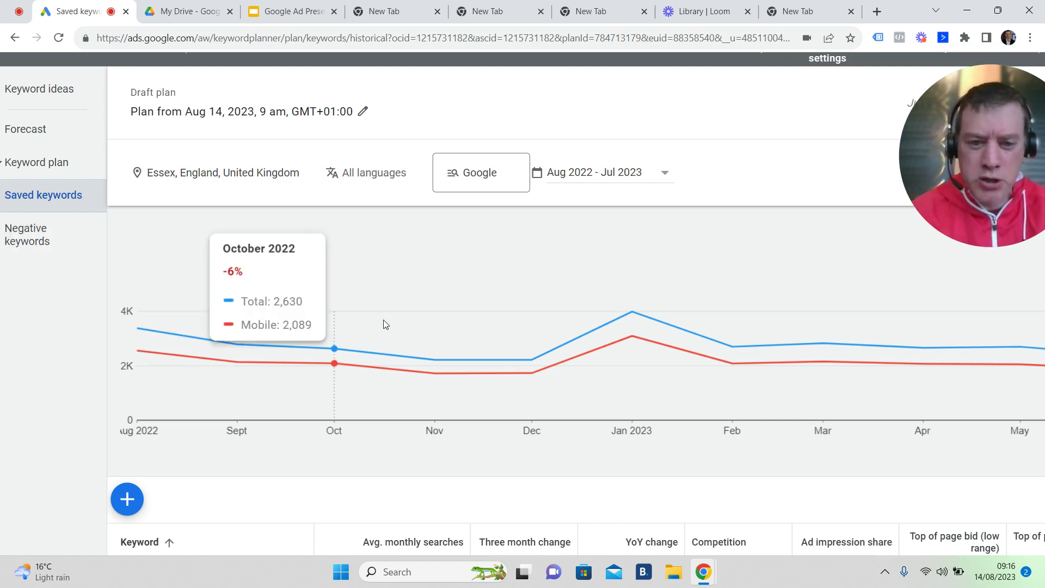
mouse_move(477, 330)
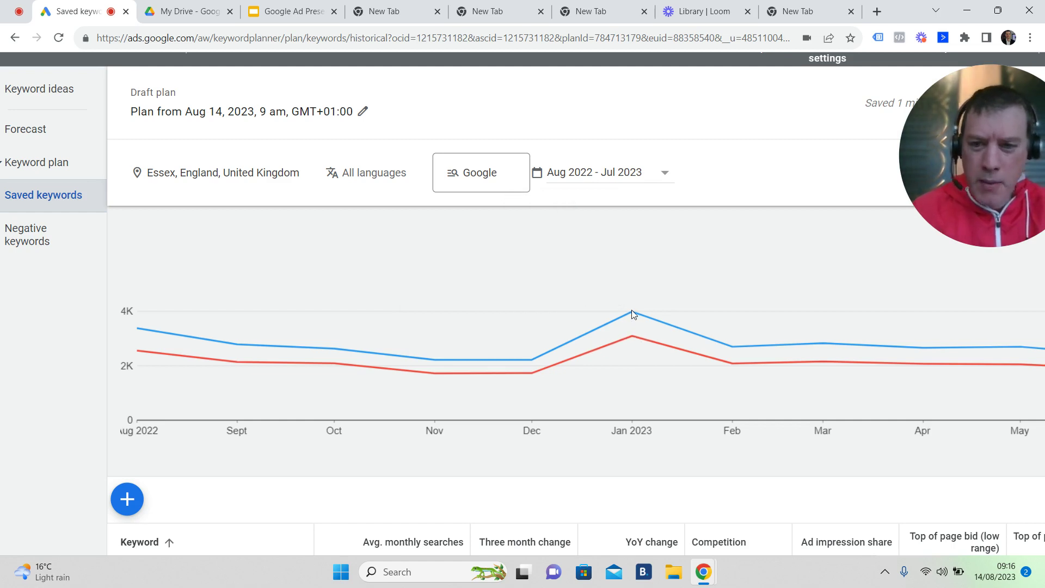
mouse_move(632, 314)
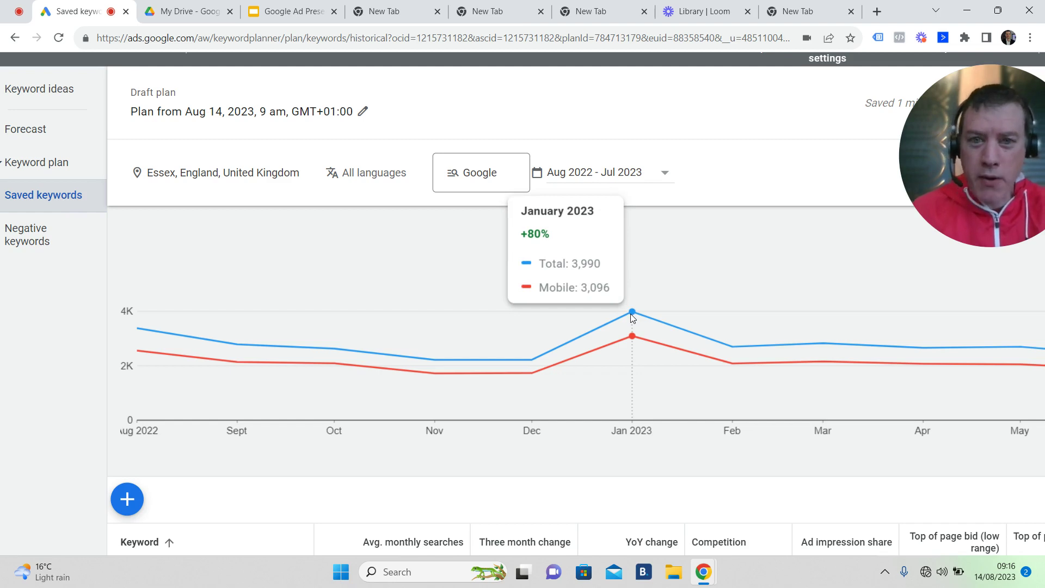
scroll(630, 313, right, 3)
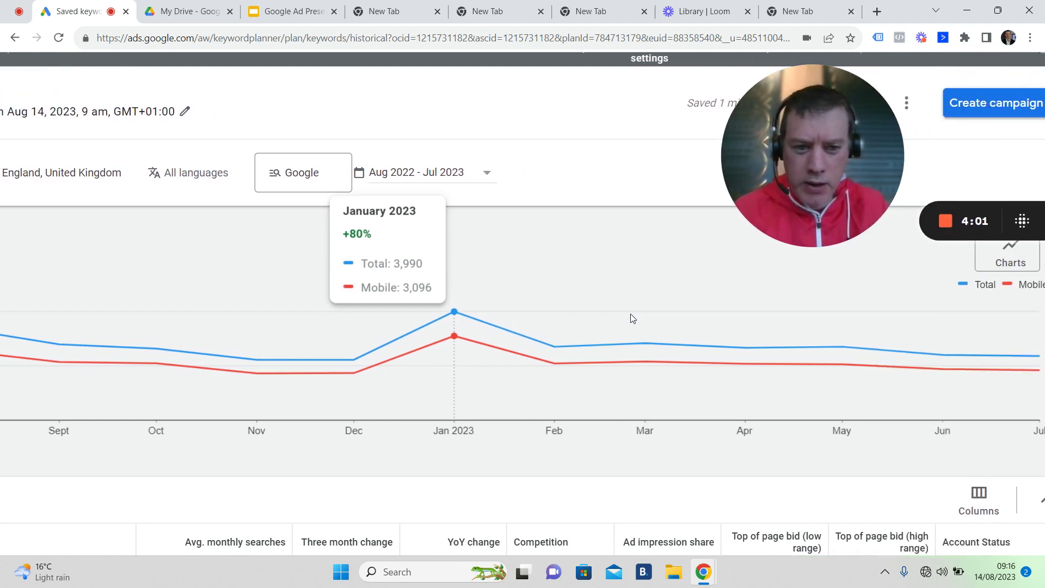
scroll(630, 314, right, 1)
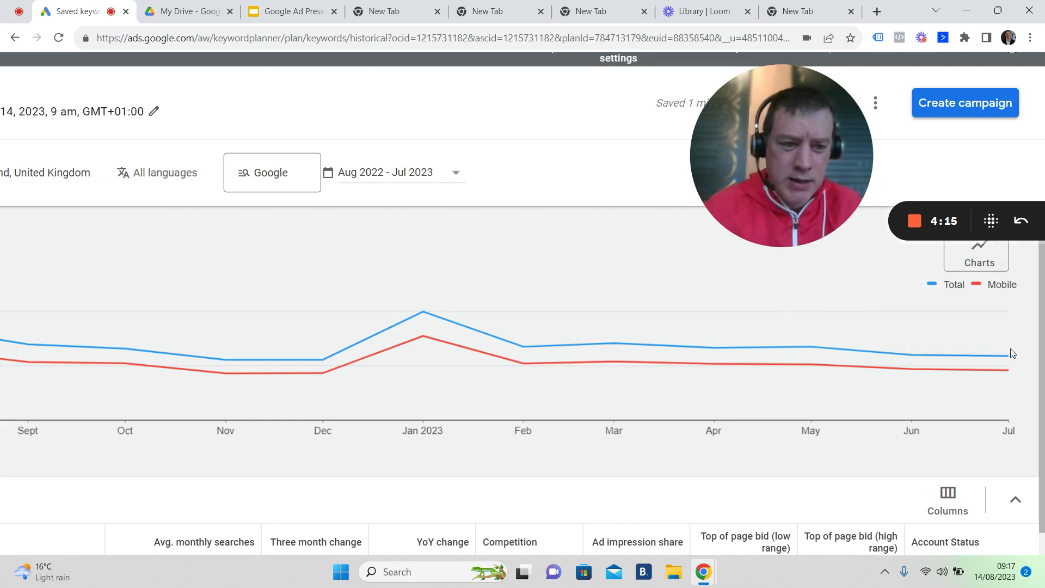
mouse_move(1009, 356)
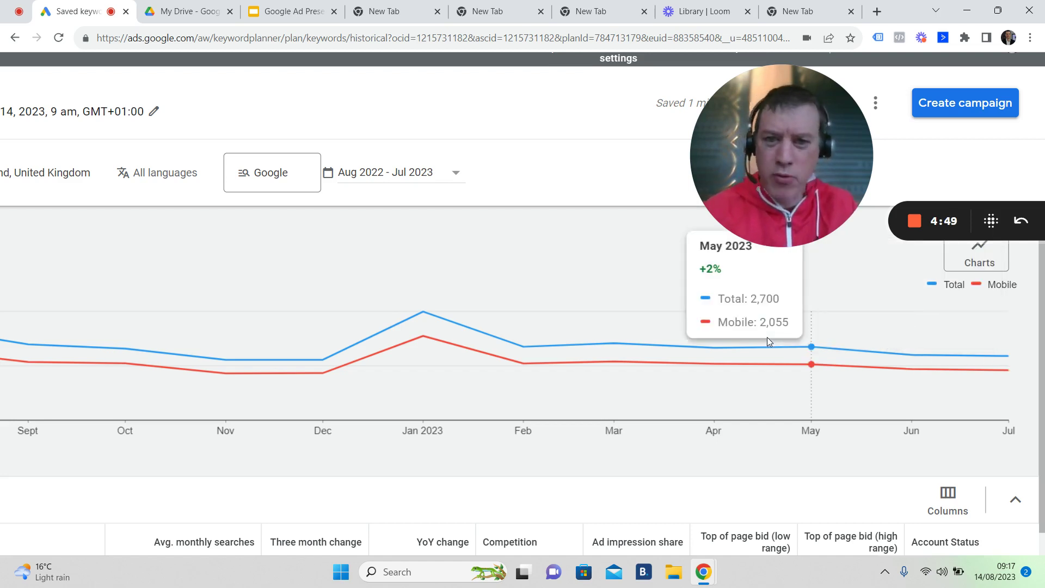
Step: Replace Essex with the county of Suffolk, England, United Kingdom as the plan's only targeted location and save it
scroll(767, 337, left, 2)
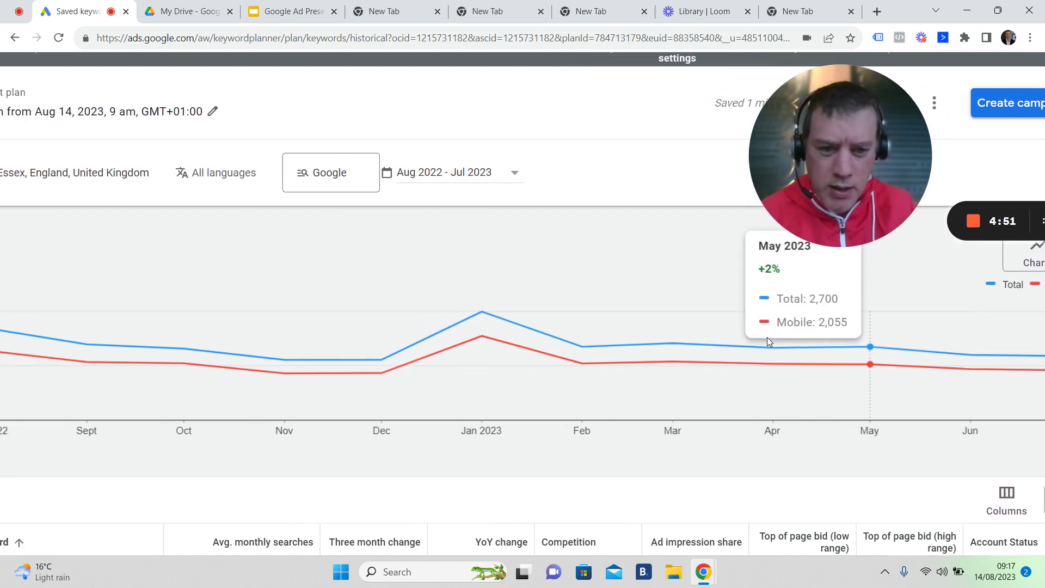
scroll(766, 338, left, 3)
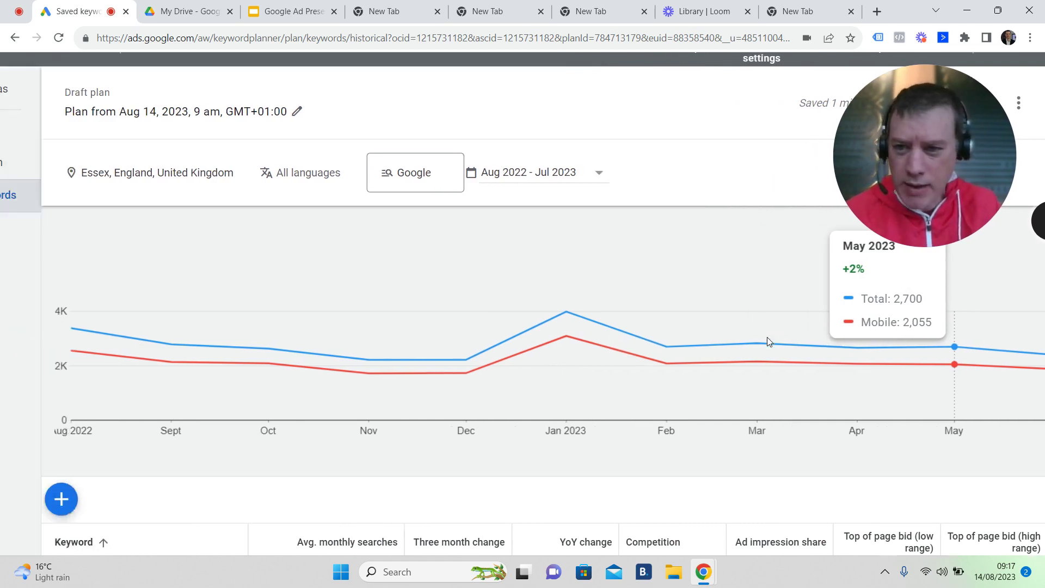
click(246, 183)
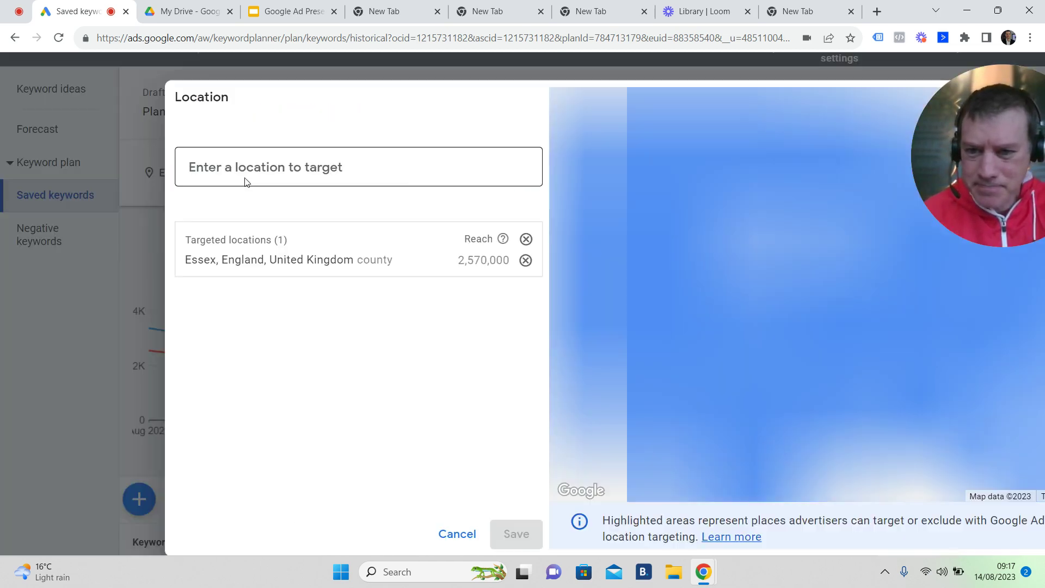
click(524, 261)
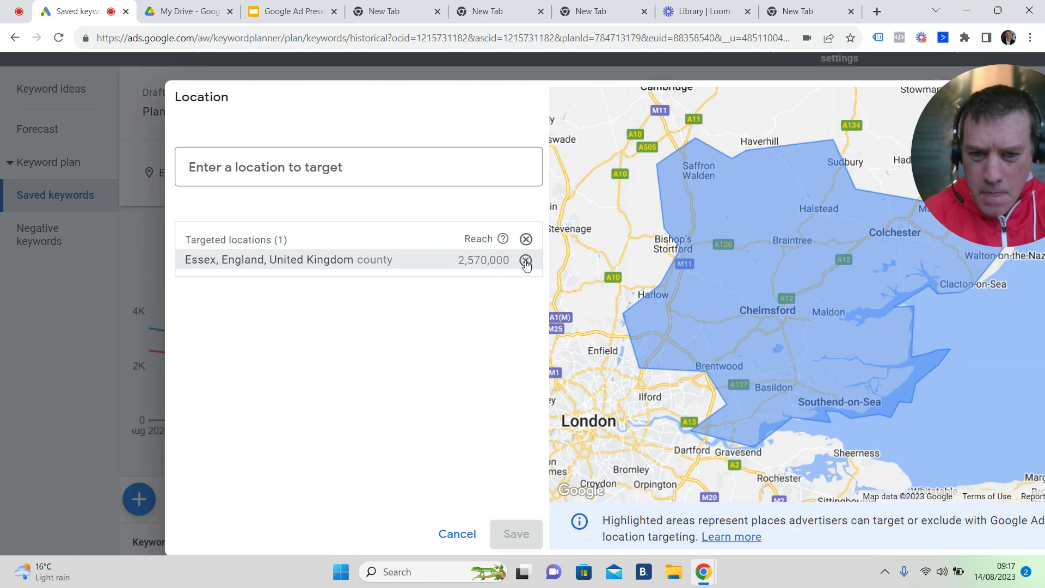
text(suff)
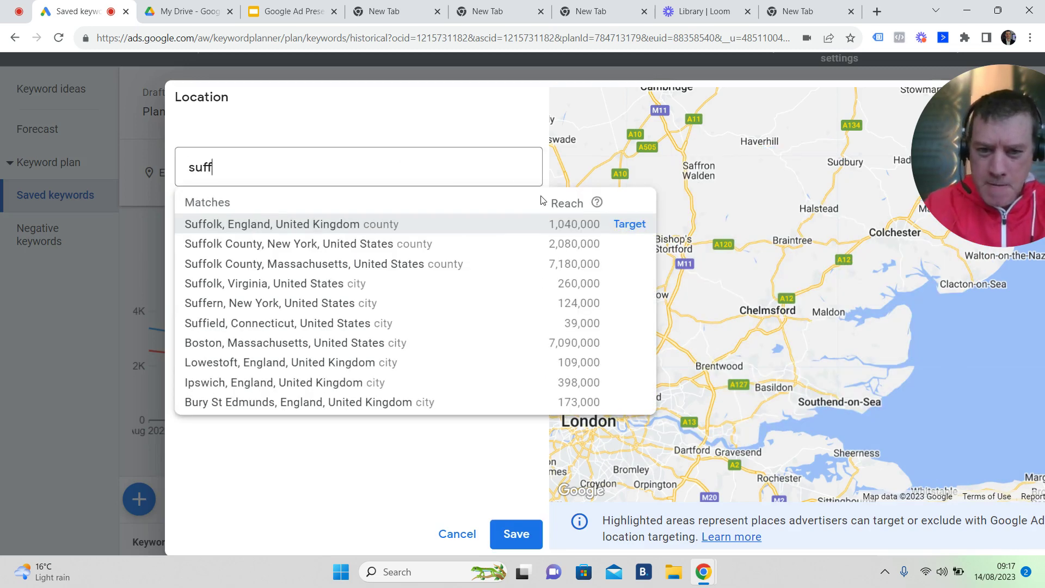
click(637, 222)
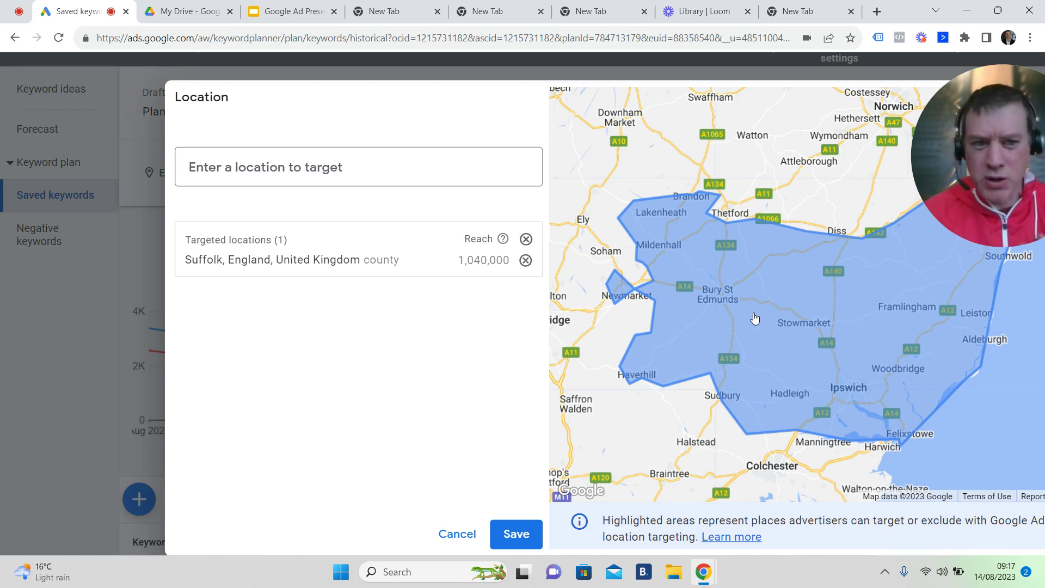
scroll(754, 319, right, 3)
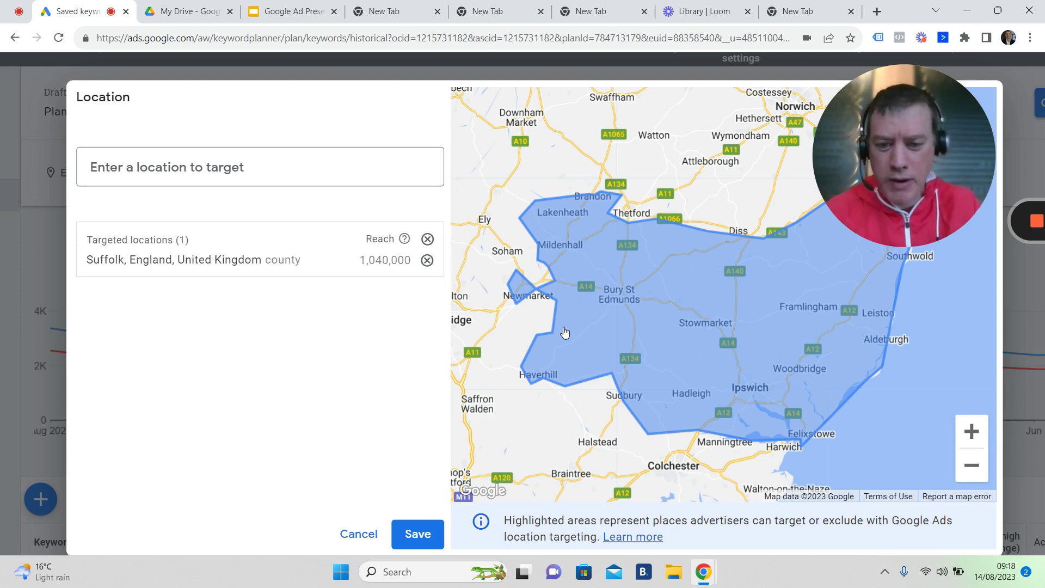
click(412, 534)
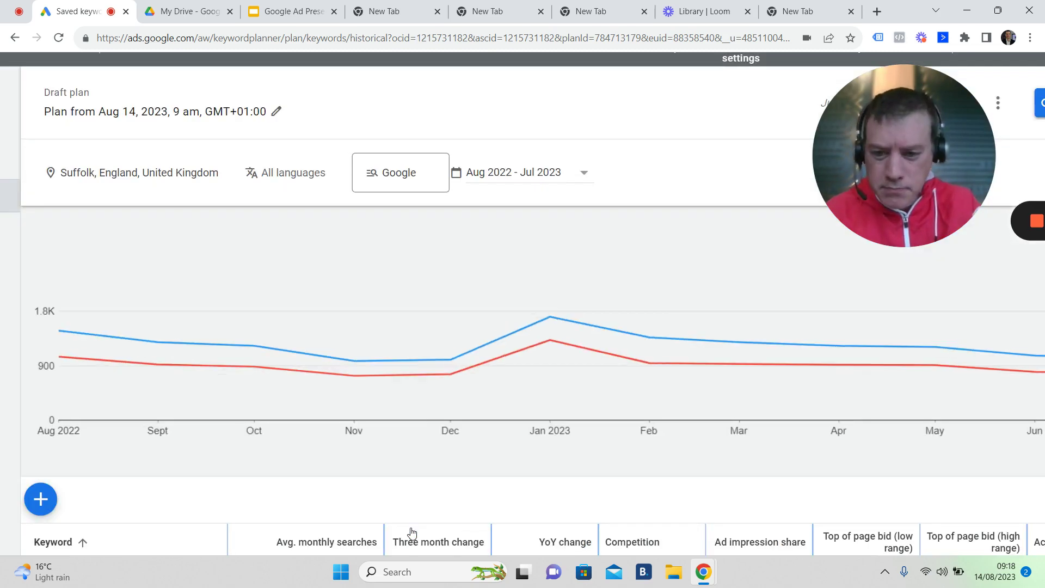
Step: Examine the Suffolk monthly total and mobile search volumes on the chart from August 2022 through July 2023
mouse_move(77, 357)
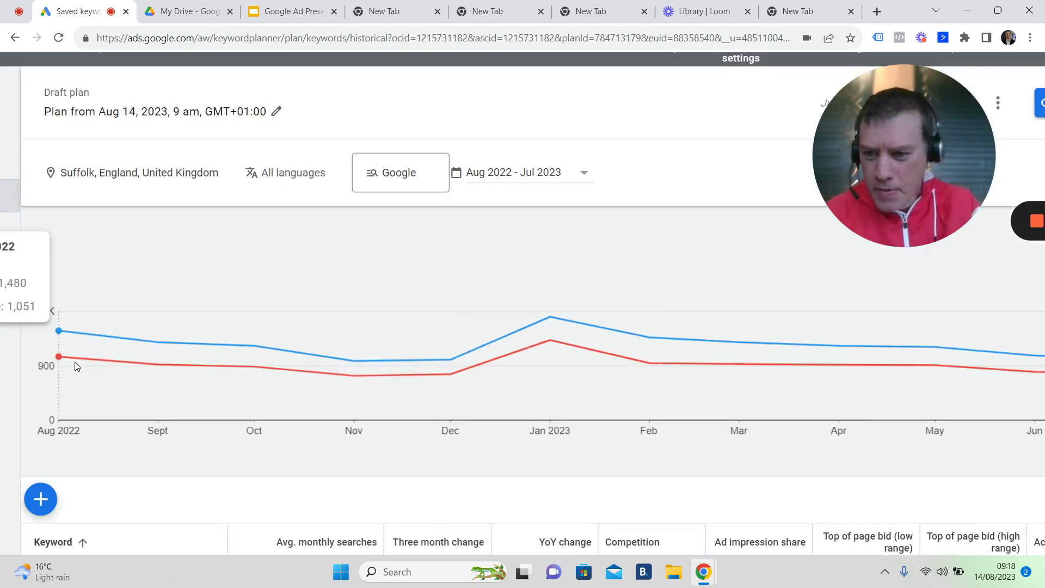
scroll(77, 353, left, 1)
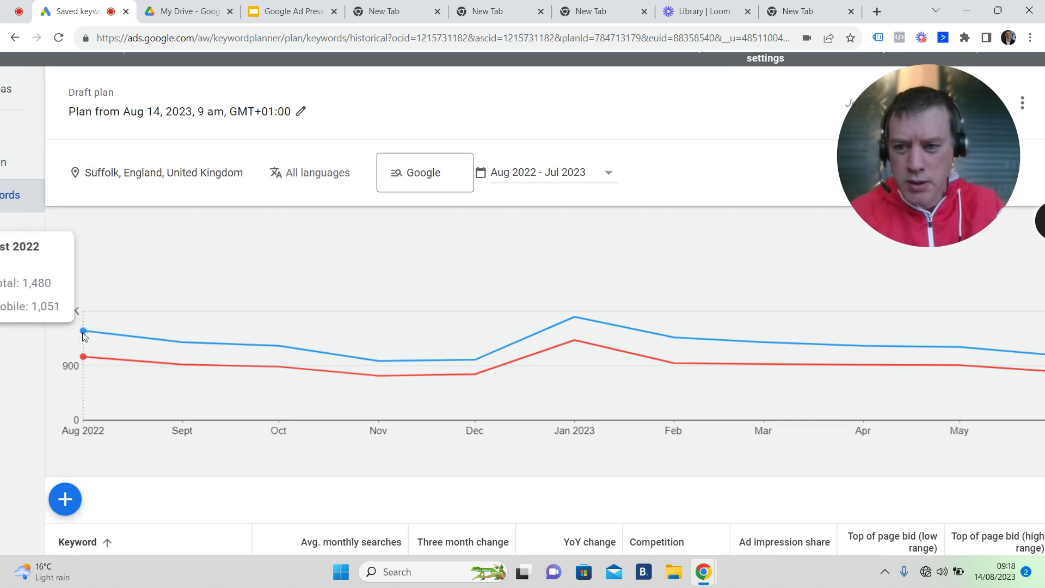
scroll(83, 333, left, 2)
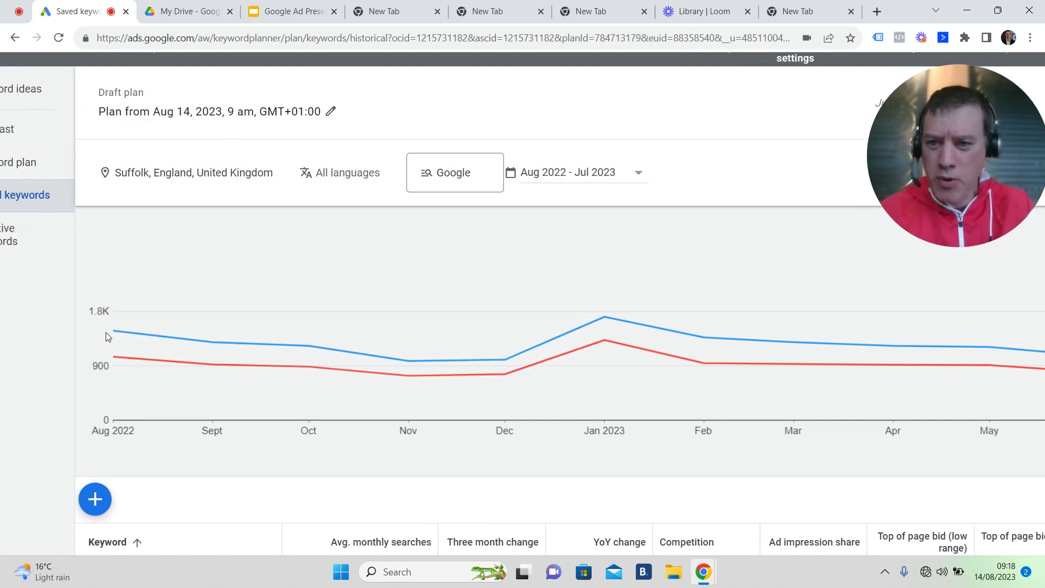
mouse_move(117, 331)
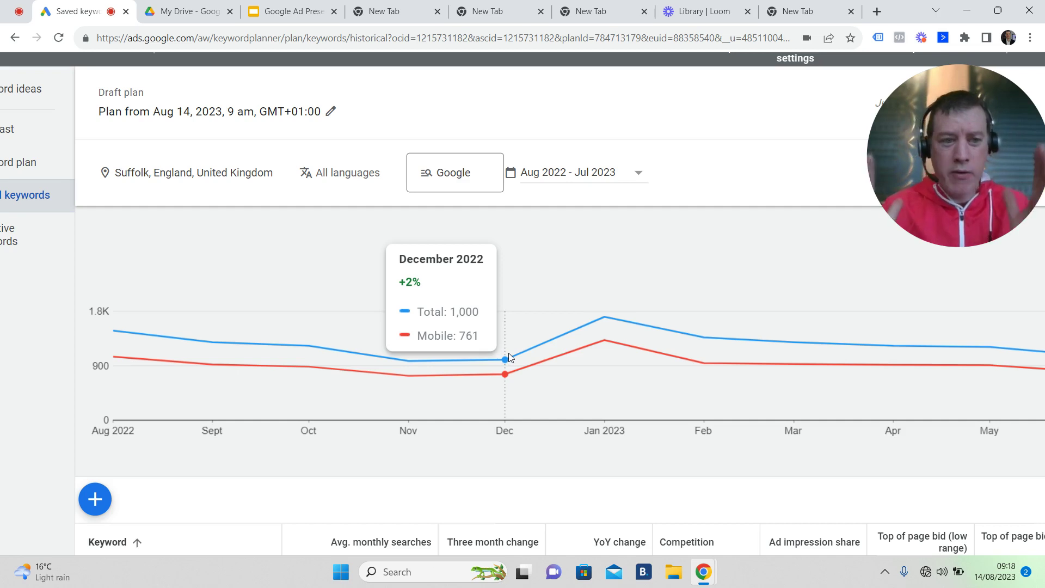
mouse_move(599, 330)
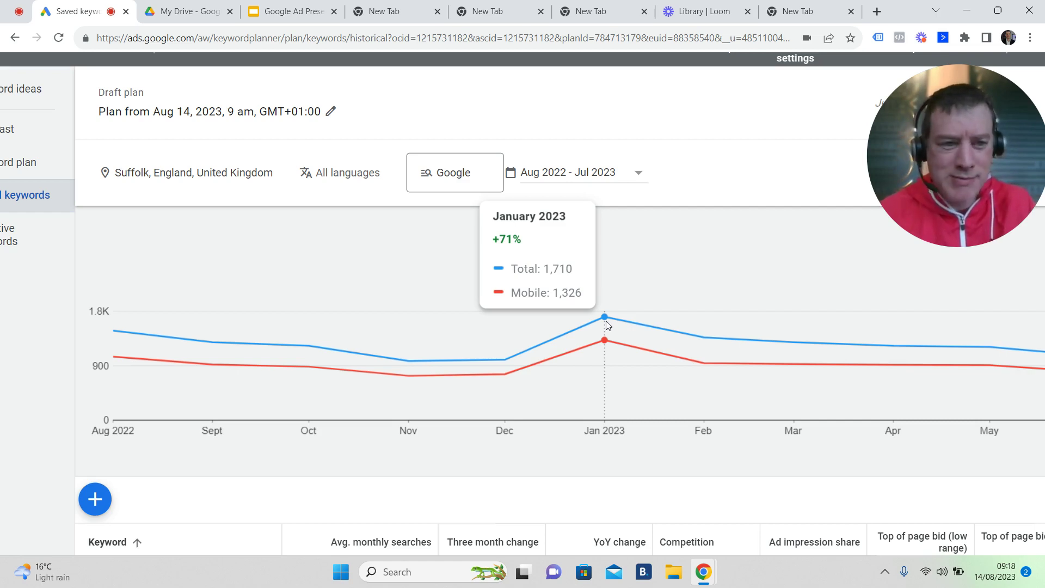
scroll(605, 321, right, 3)
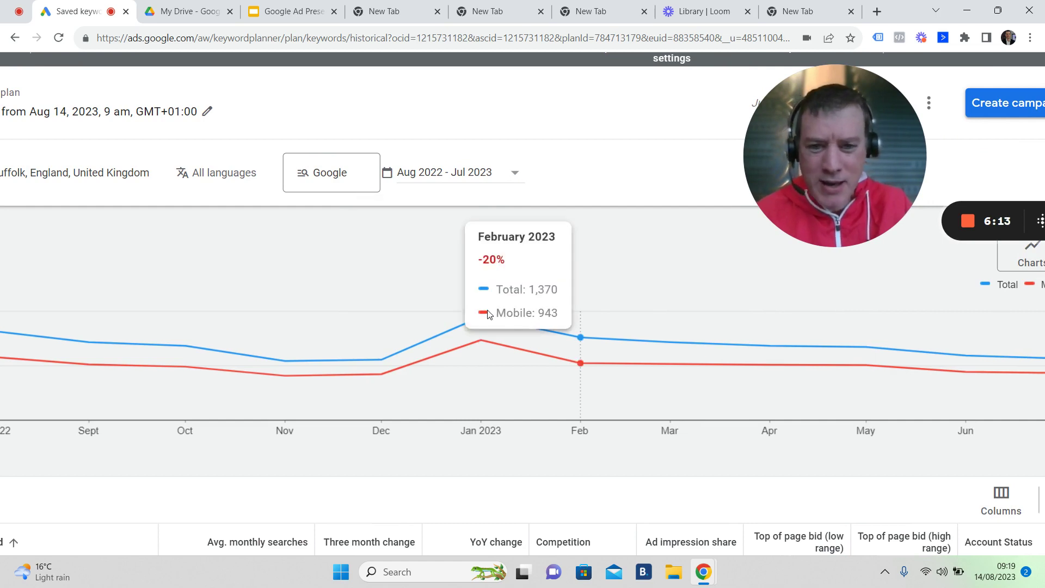
mouse_move(479, 318)
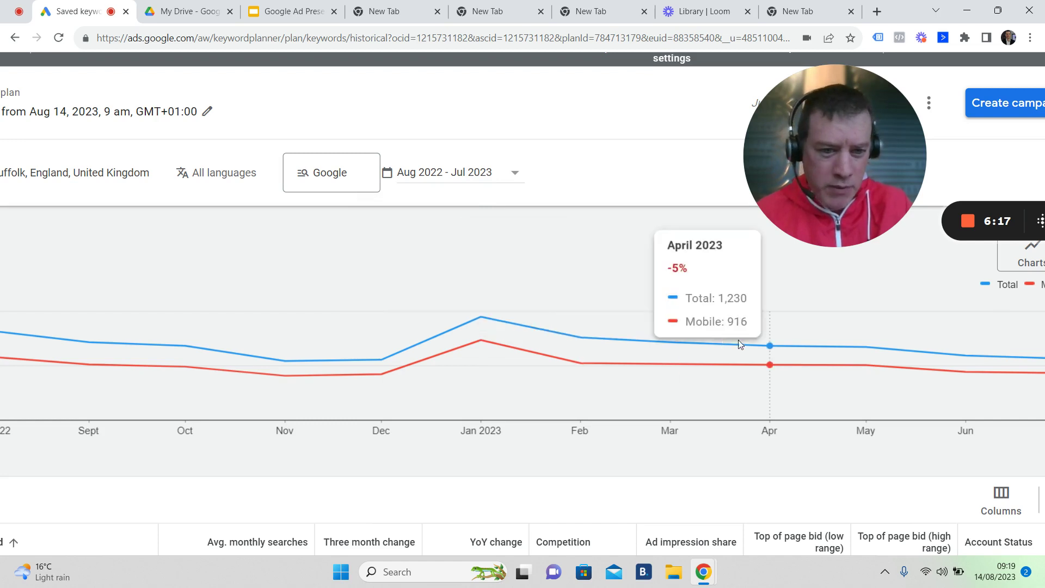
scroll(867, 334, right, 1)
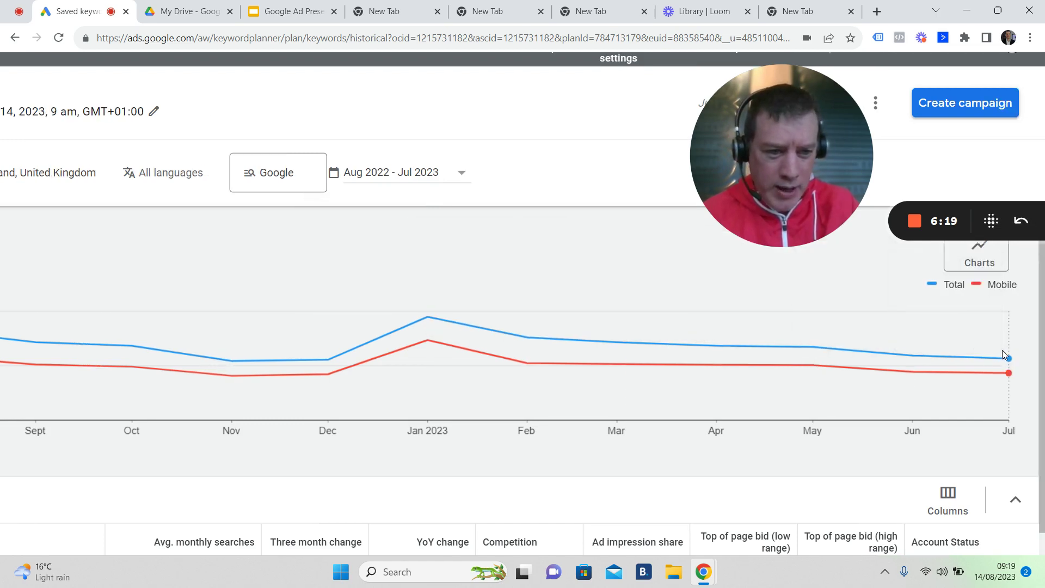
mouse_move(1008, 361)
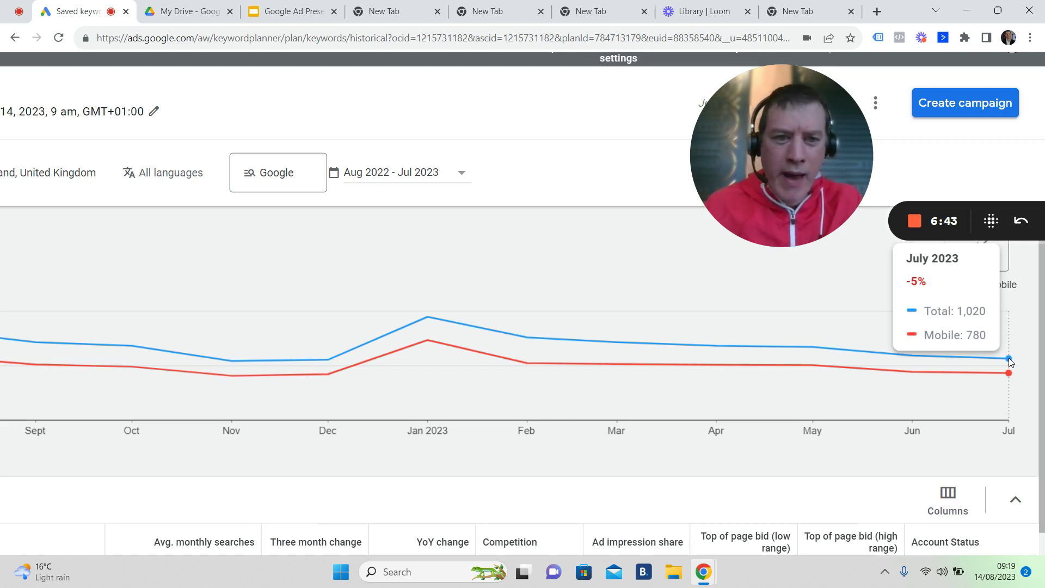
Step: Replace Suffolk with the county of Norfolk, England, United Kingdom as the plan's only targeted location and save it
scroll(1008, 358, left, 2)
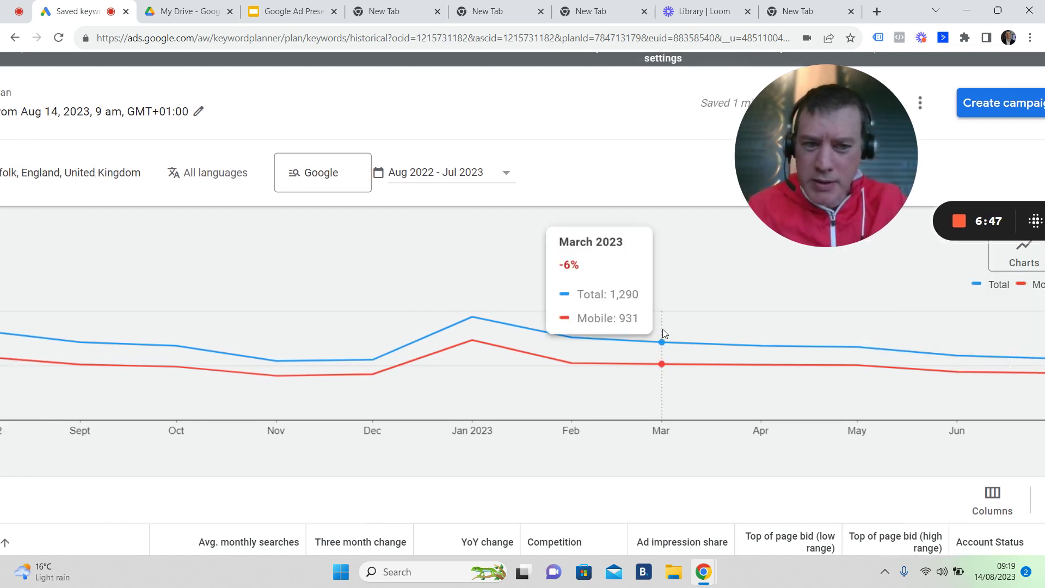
click(122, 175)
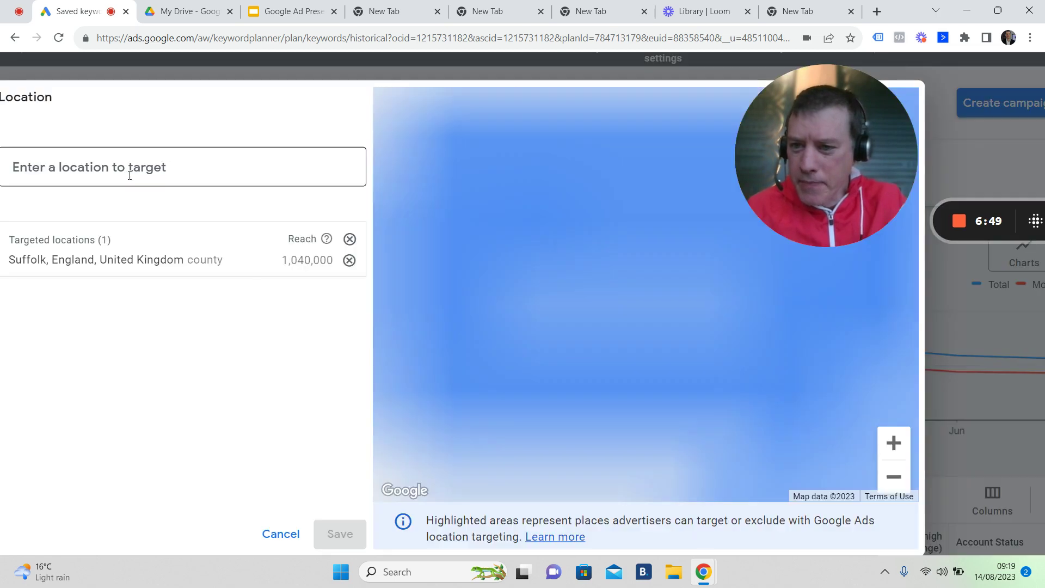
click(349, 261)
text(norf)
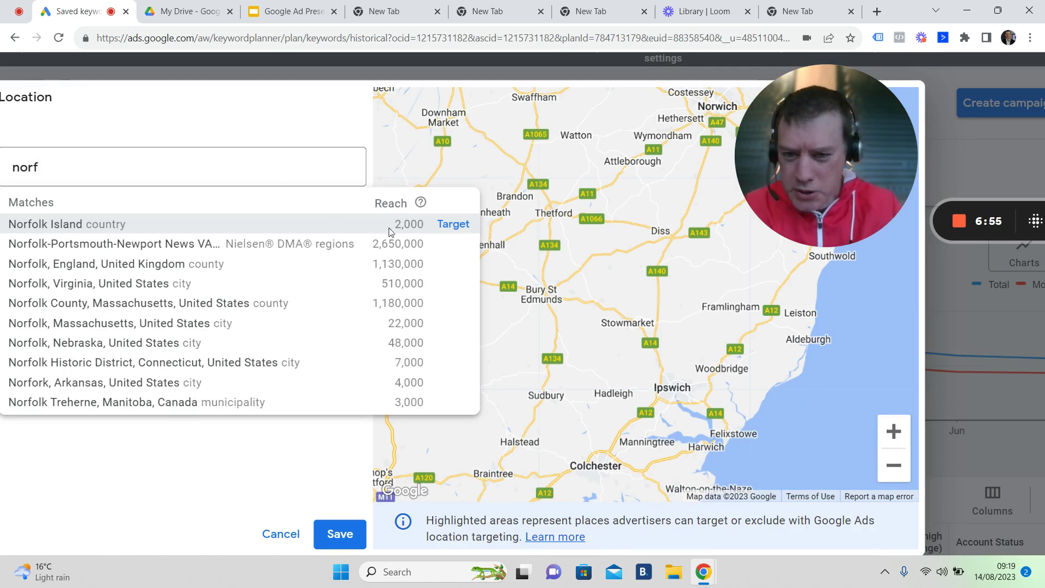
mouse_move(453, 265)
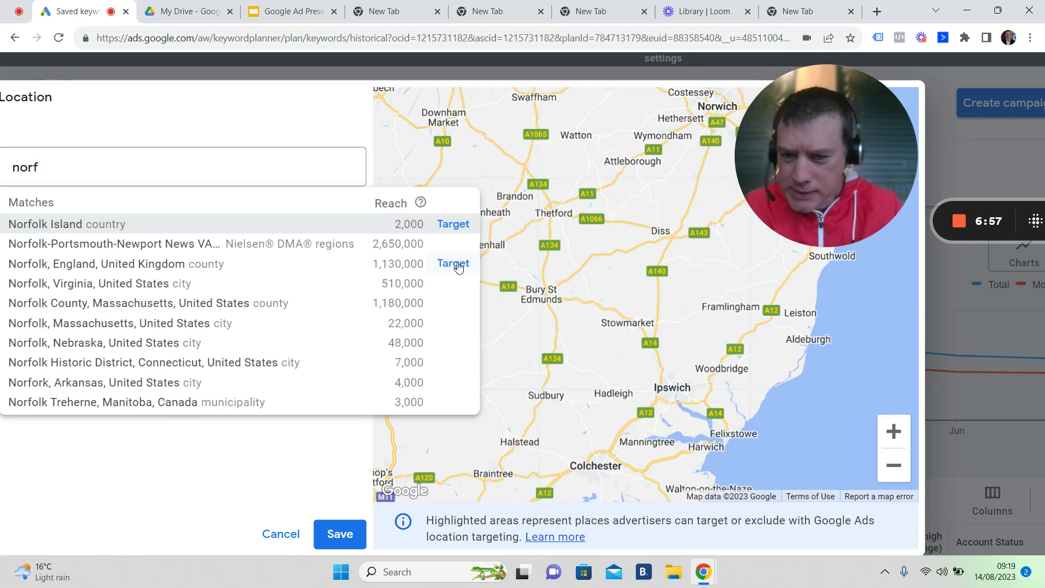
click(454, 263)
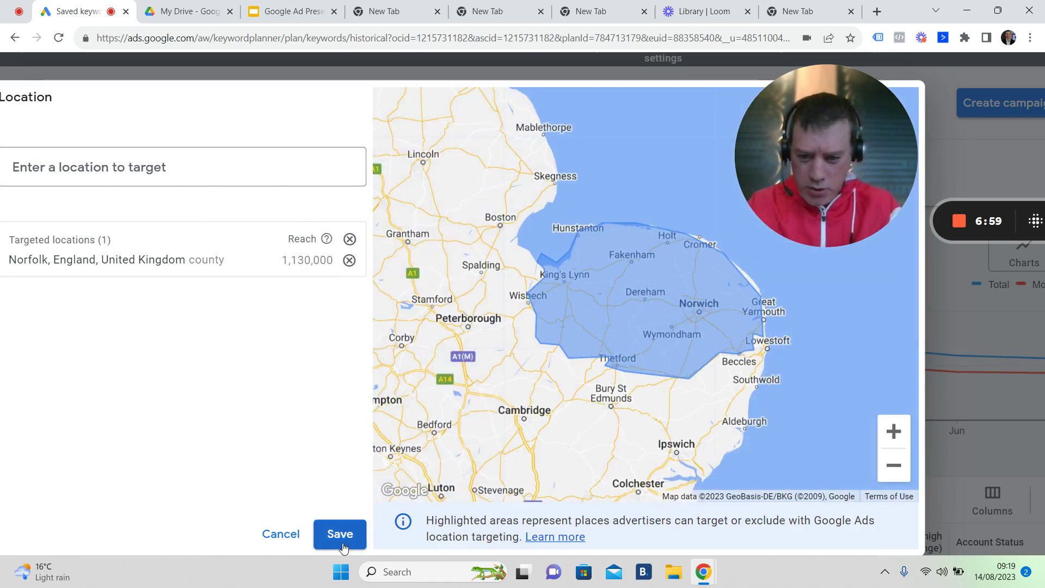
click(343, 547)
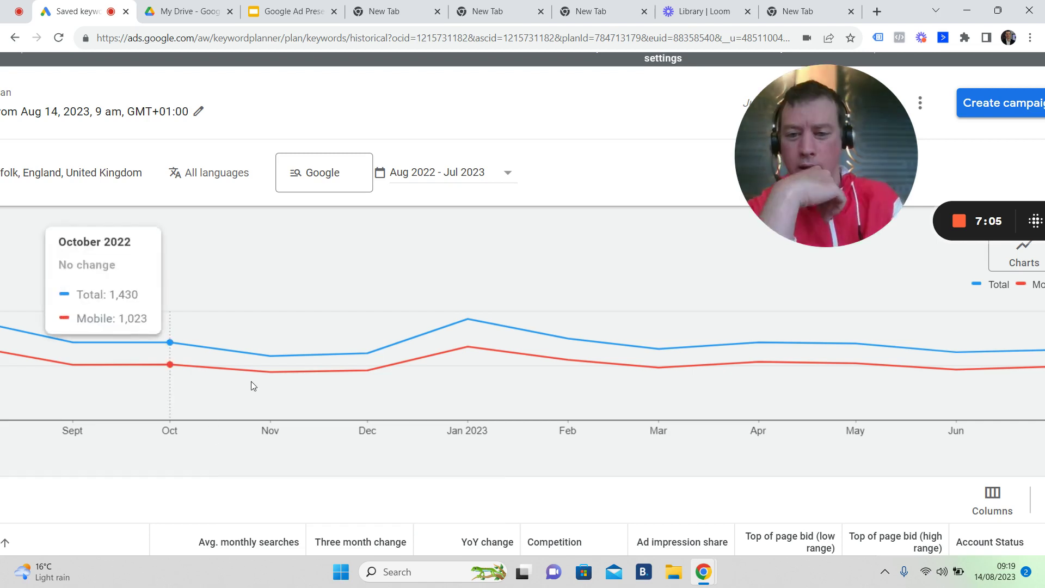
Step: Examine the Norfolk monthly total and mobile search volumes on the chart from August 2022 through July 2023
scroll(253, 380, left, 3)
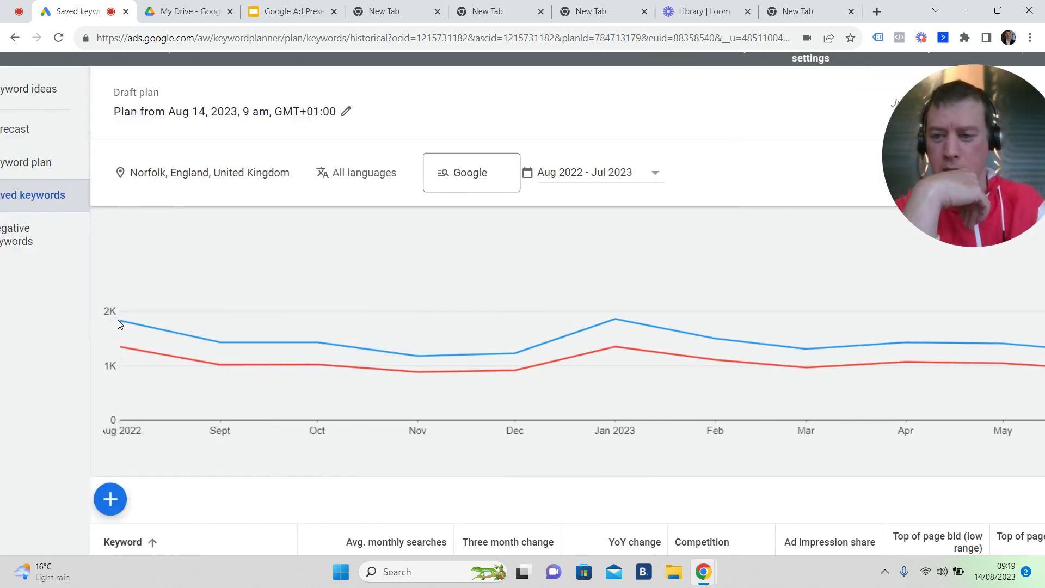
mouse_move(121, 322)
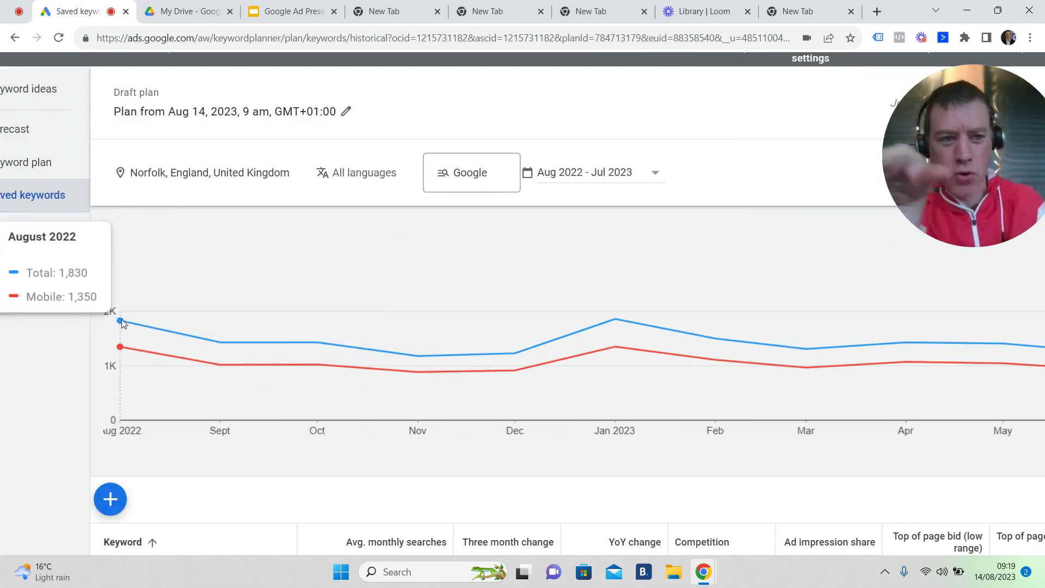
mouse_move(403, 335)
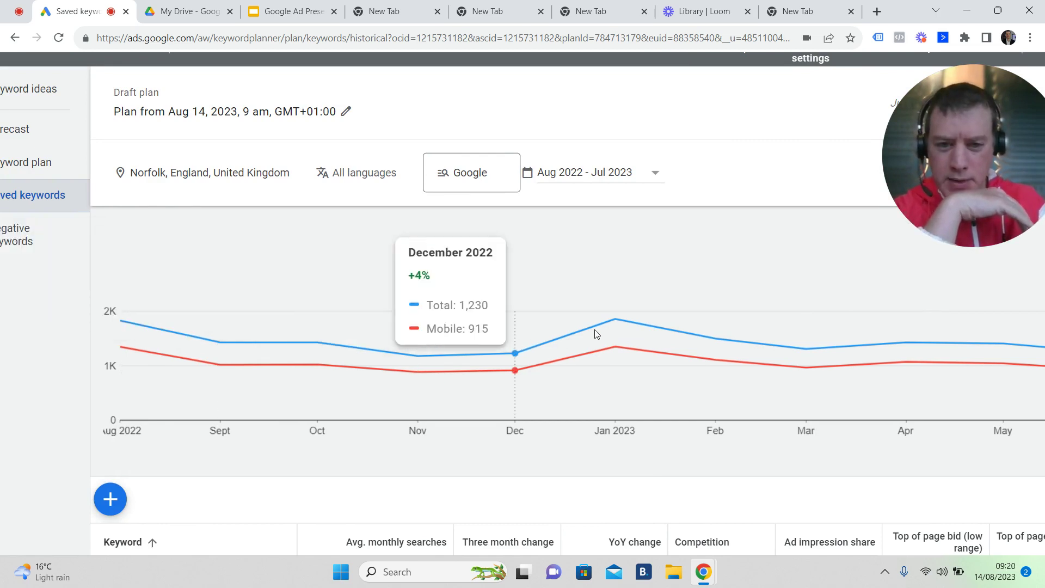
mouse_move(610, 321)
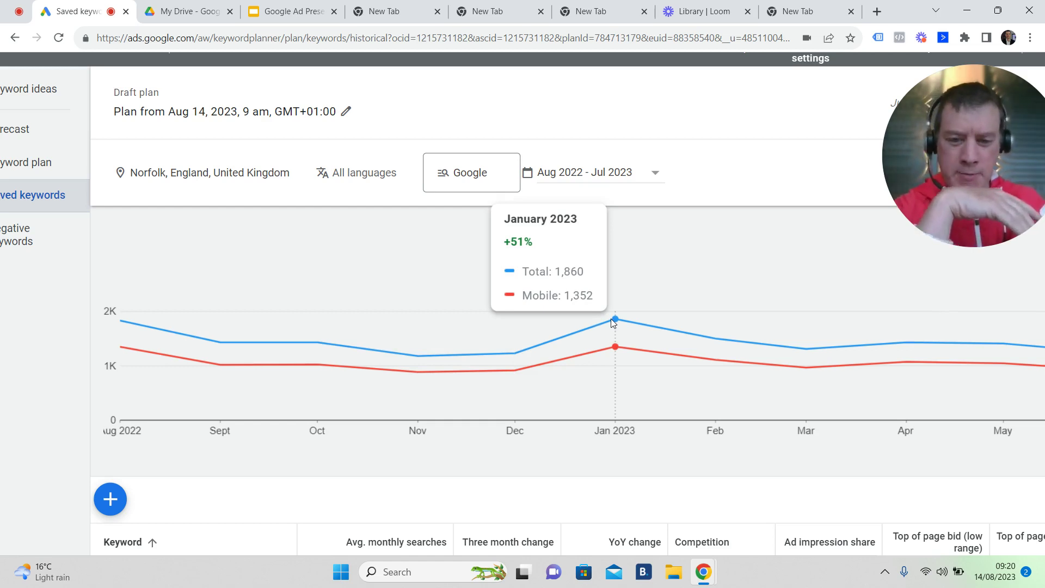
mouse_move(520, 361)
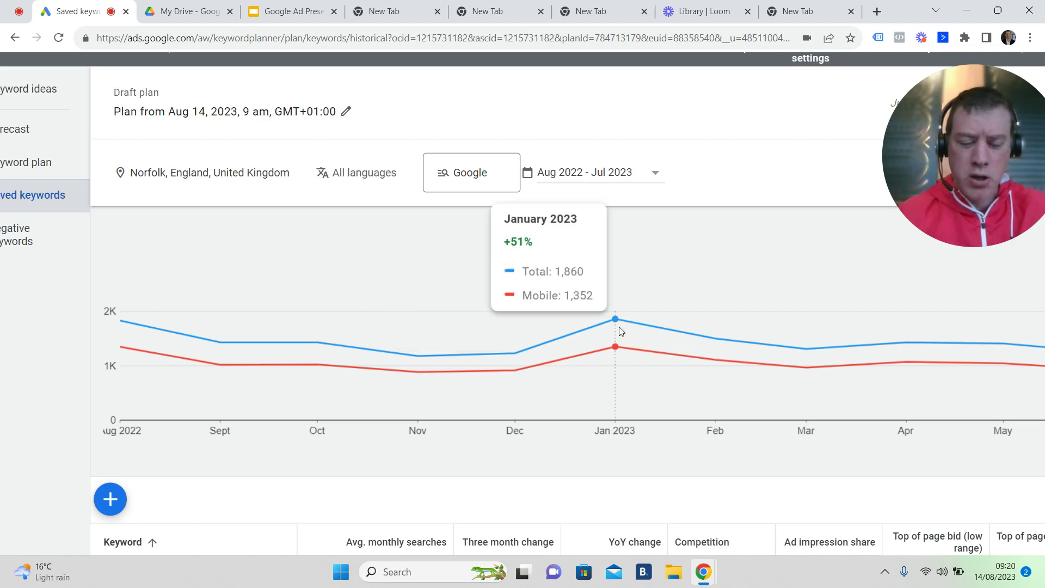
scroll(621, 331, right, 3)
mouse_move(1012, 323)
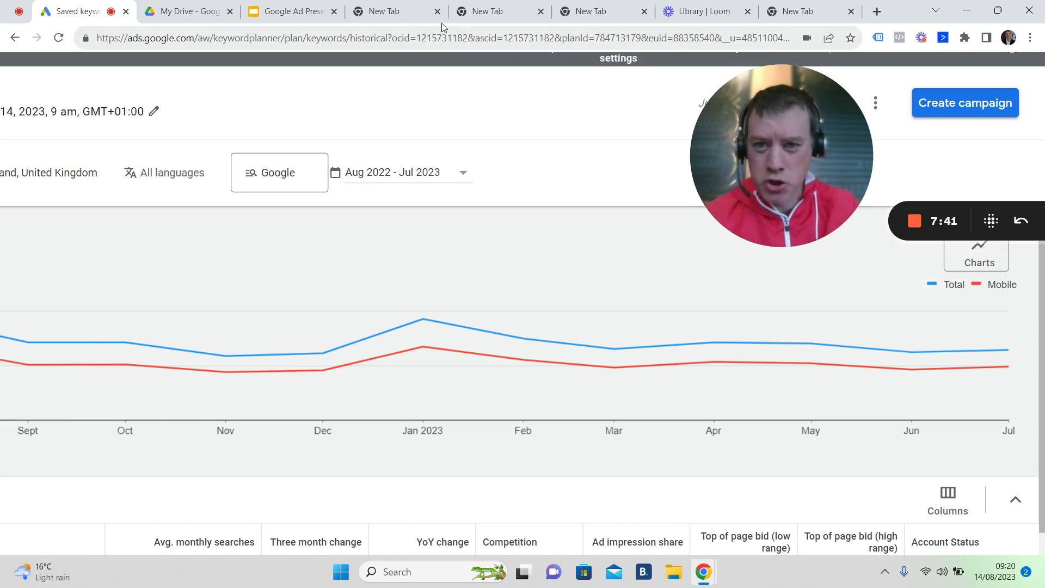
Step: Search Google for "whats my property worth" in a separate browser tab, then return to the saved keywords plan
click(399, 16)
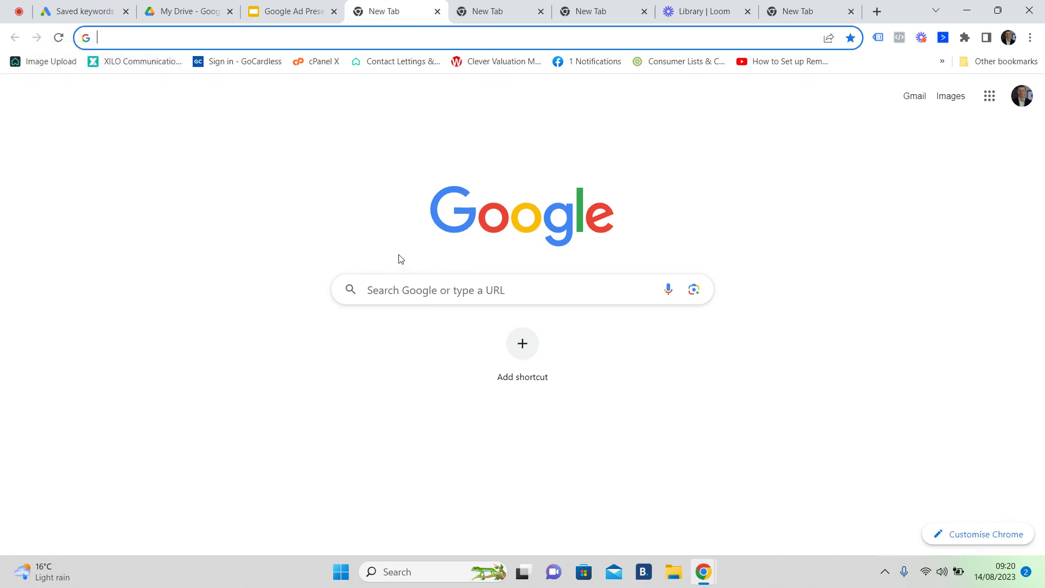
click(403, 289)
text(whats mmy)
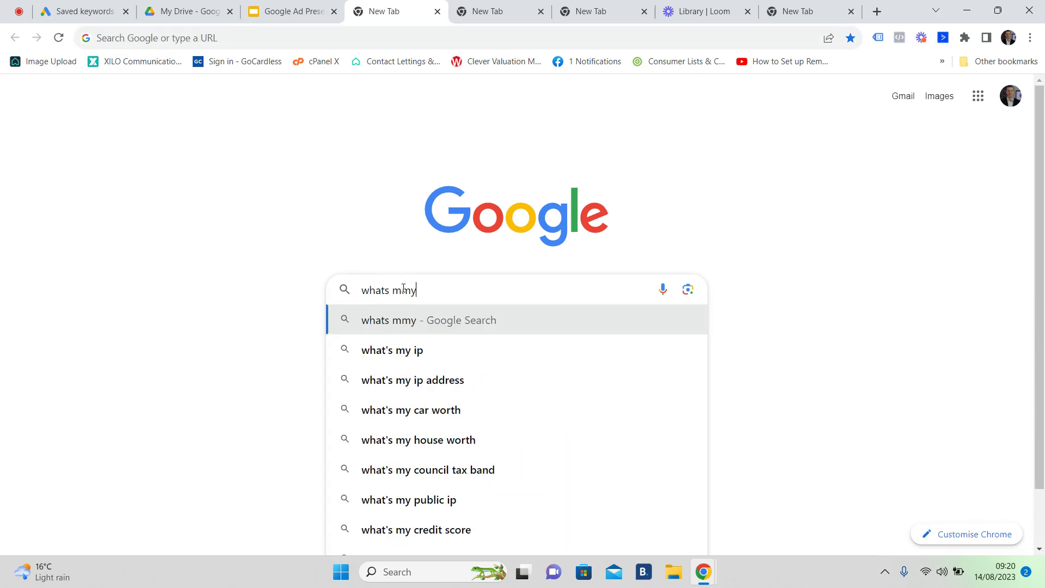
key(BackSpace)
key(BackSpace)
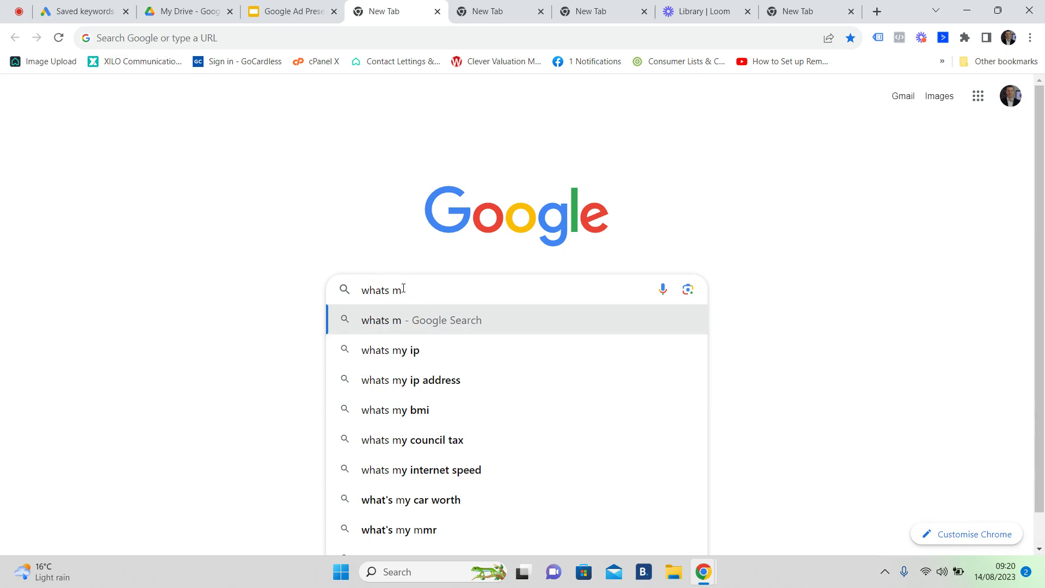
text(y propert)
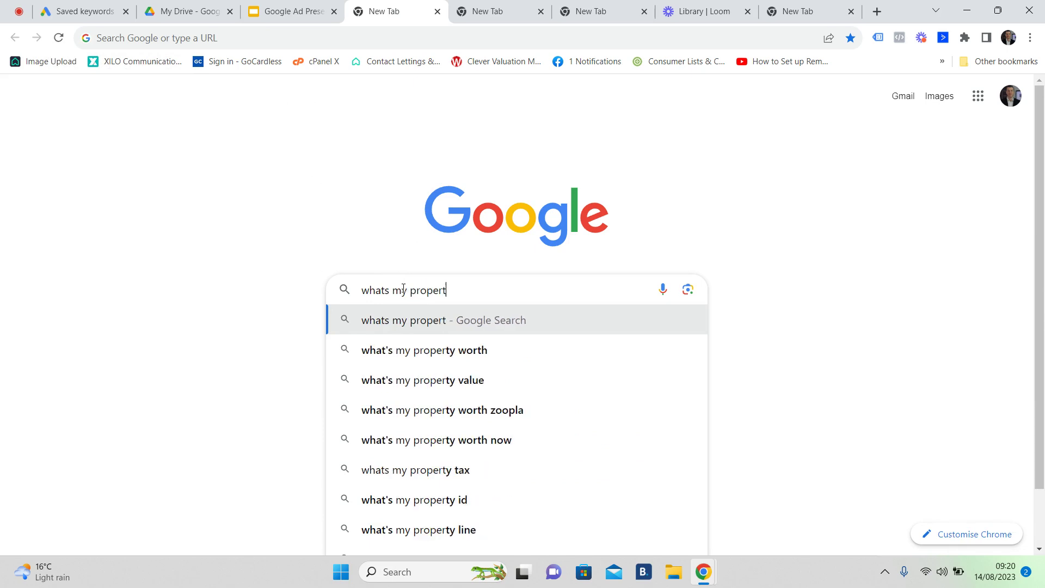
text(y worth)
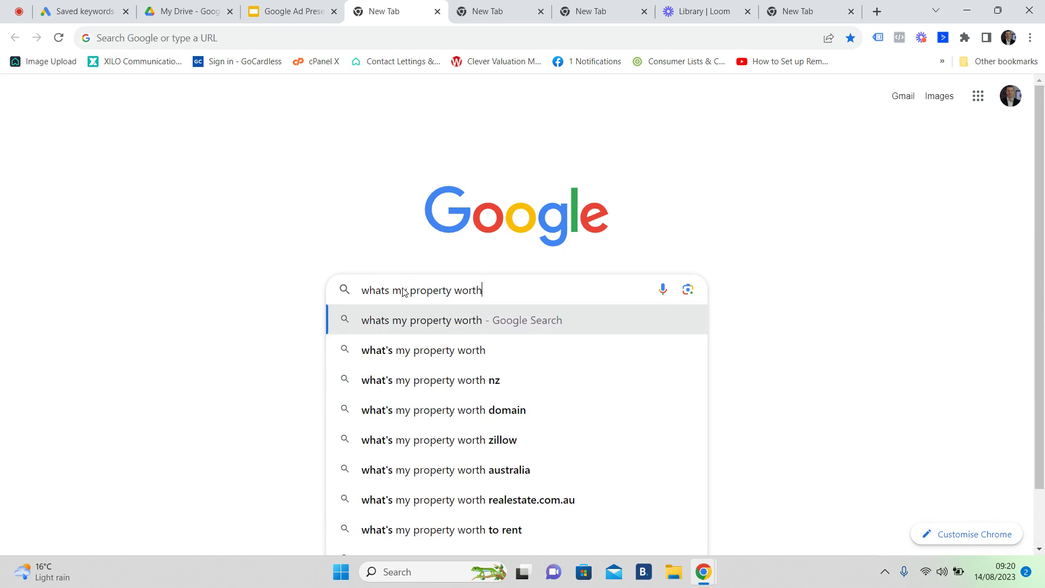
key(Return)
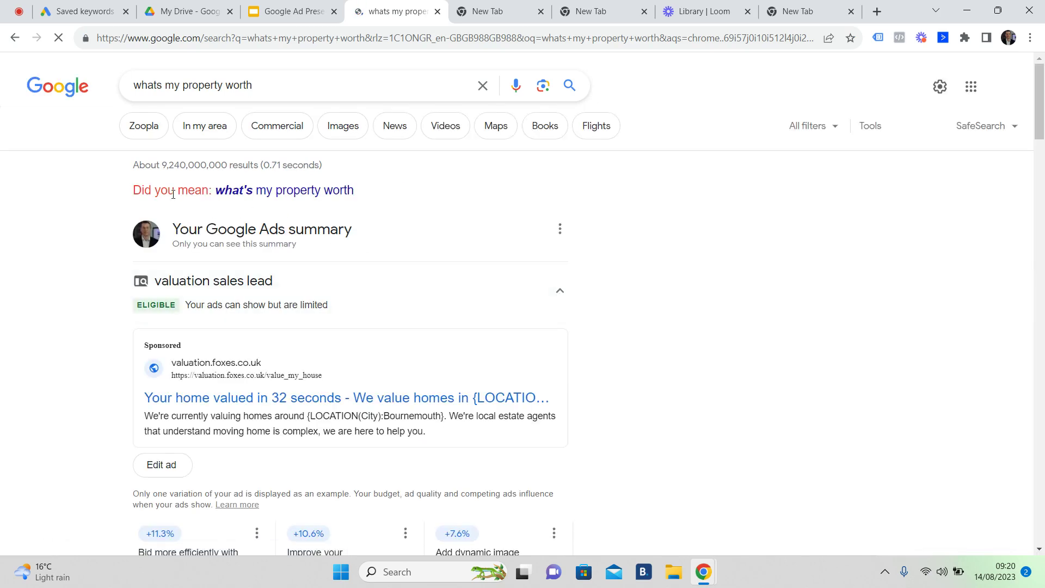
click(76, 12)
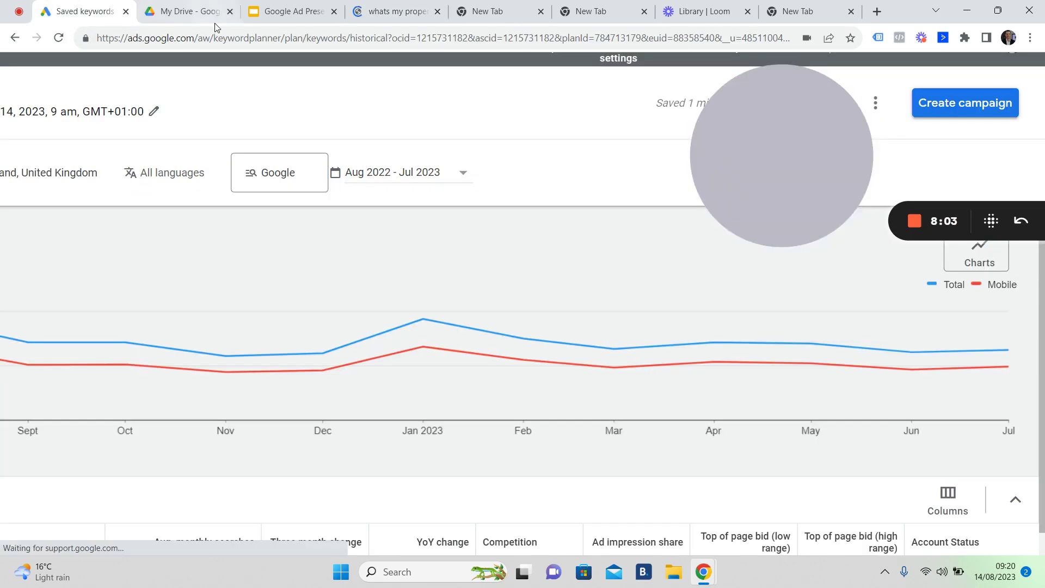